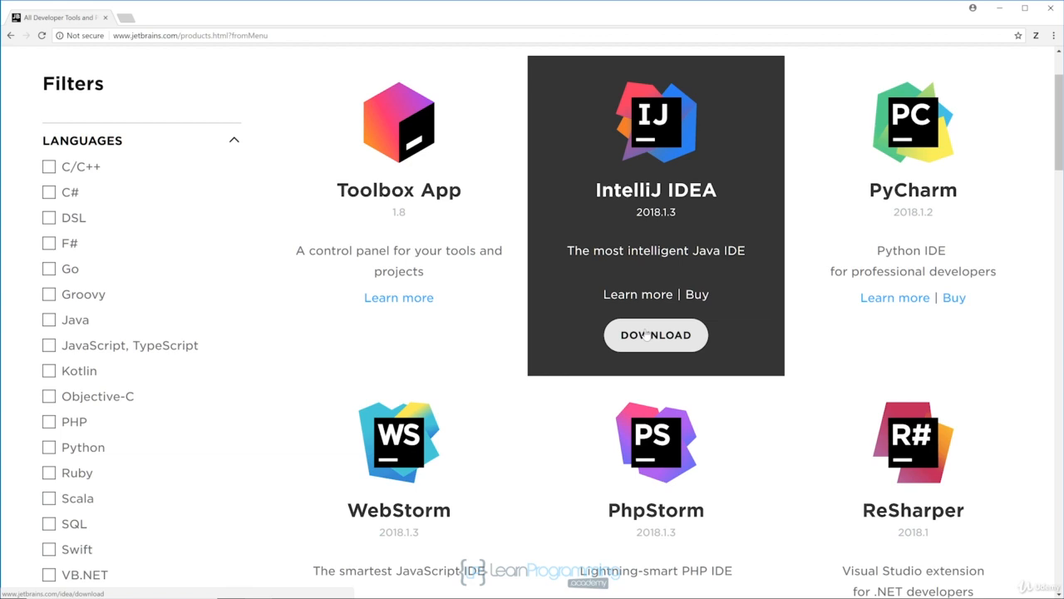
# Step: Open the IntelliJ IDEA download page and compare the features of the Ultimate and Community editions
pyautogui.click(646, 332)
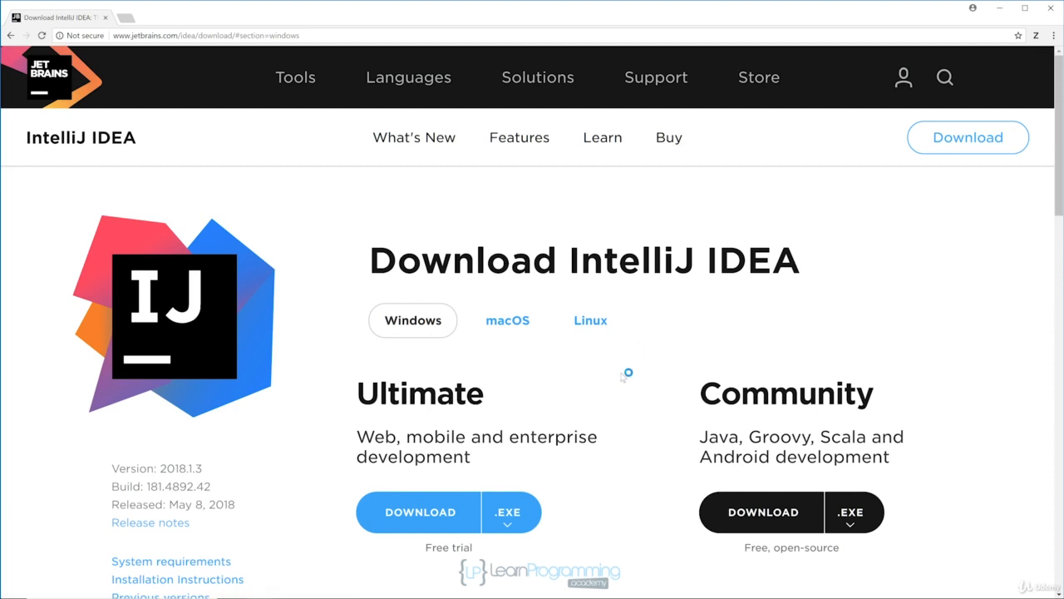
pyautogui.scroll(-3, 624, 379)
pyautogui.scroll(3, 624, 379)
pyautogui.scroll(-3, 630, 424)
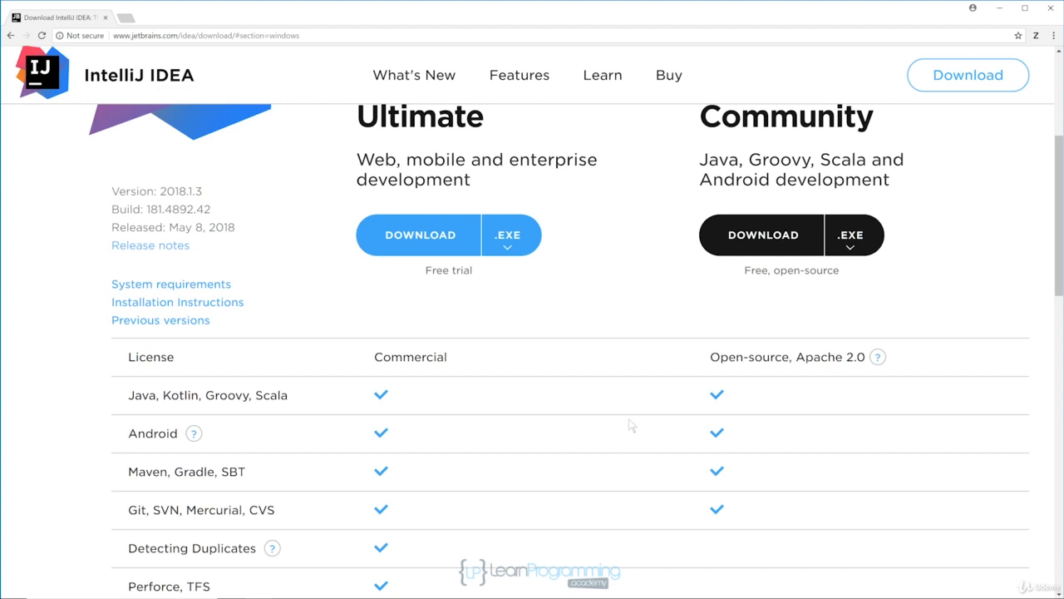
pyautogui.scroll(-2, 631, 425)
pyautogui.scroll(-2, 631, 425)
pyautogui.scroll(1, 630, 425)
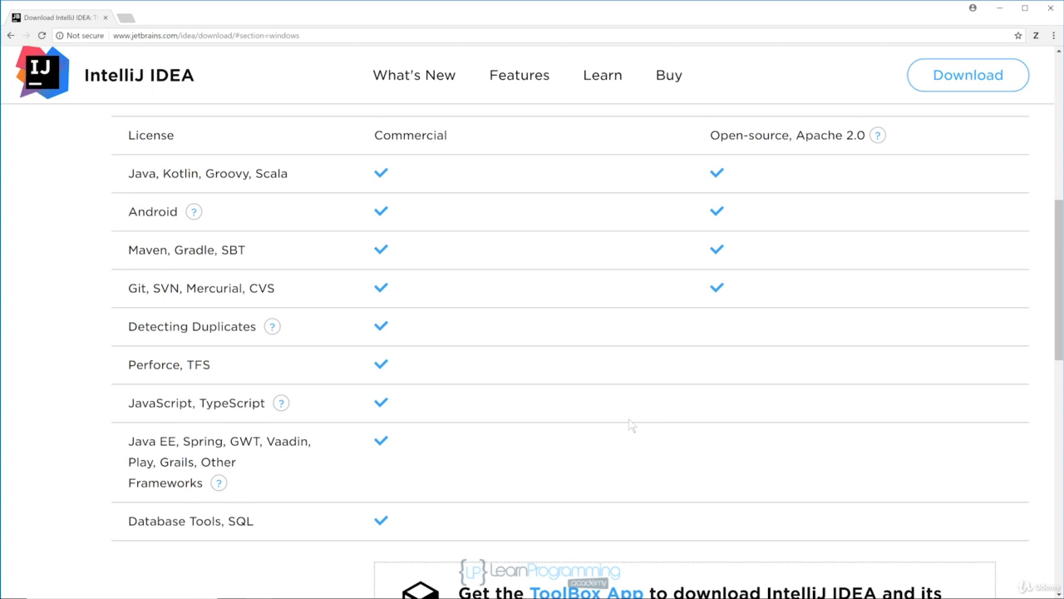
pyautogui.scroll(6, 630, 425)
pyautogui.scroll(-2, 631, 424)
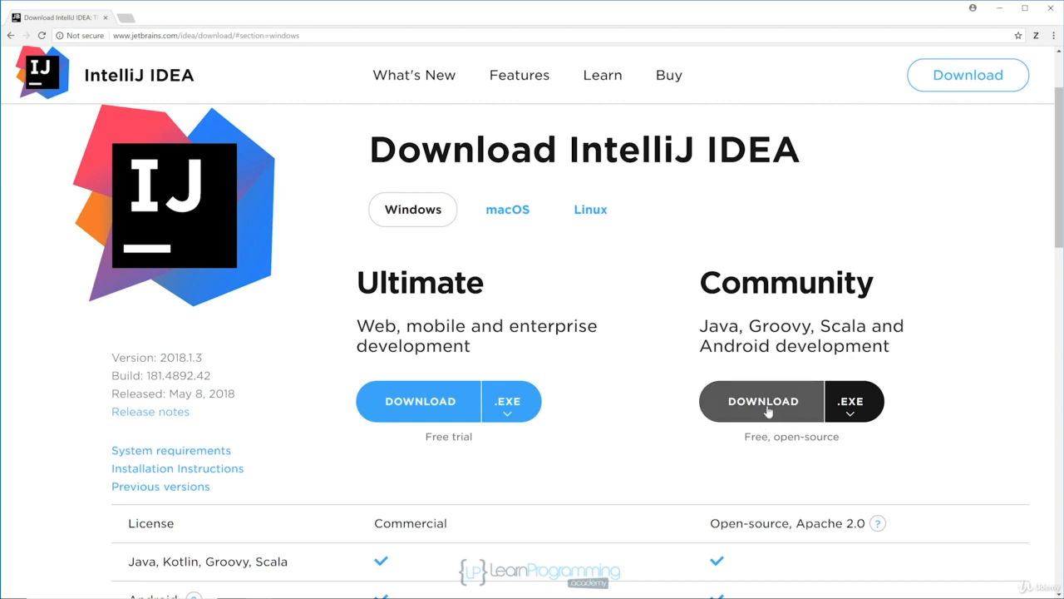
# Step: Download the Community edition installer for Windows as ideaIC-2018.1.3 and return to the edition comparison page
pyautogui.click(767, 407)
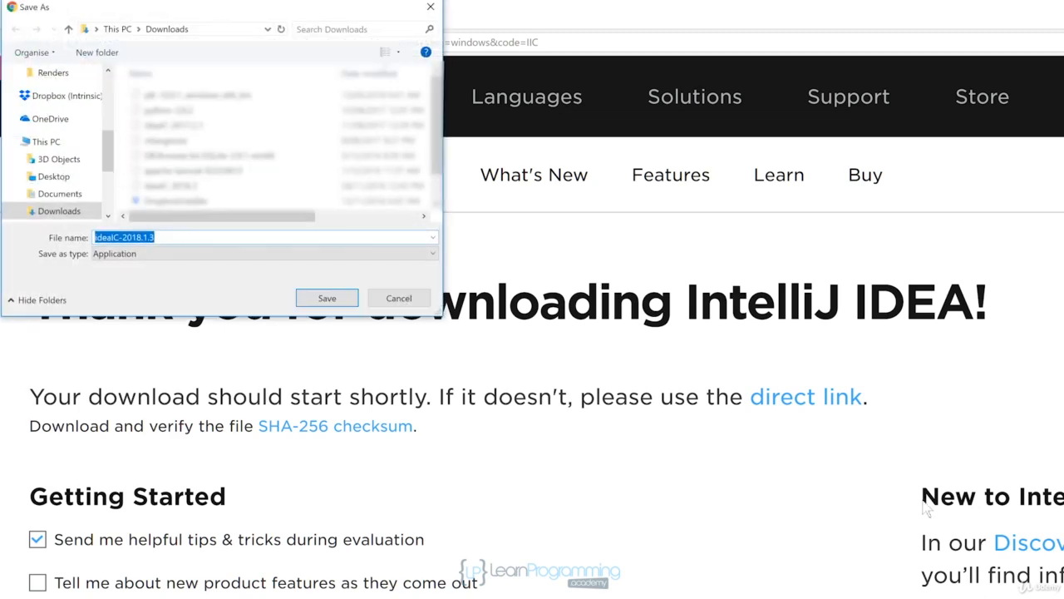
pyautogui.click(323, 301)
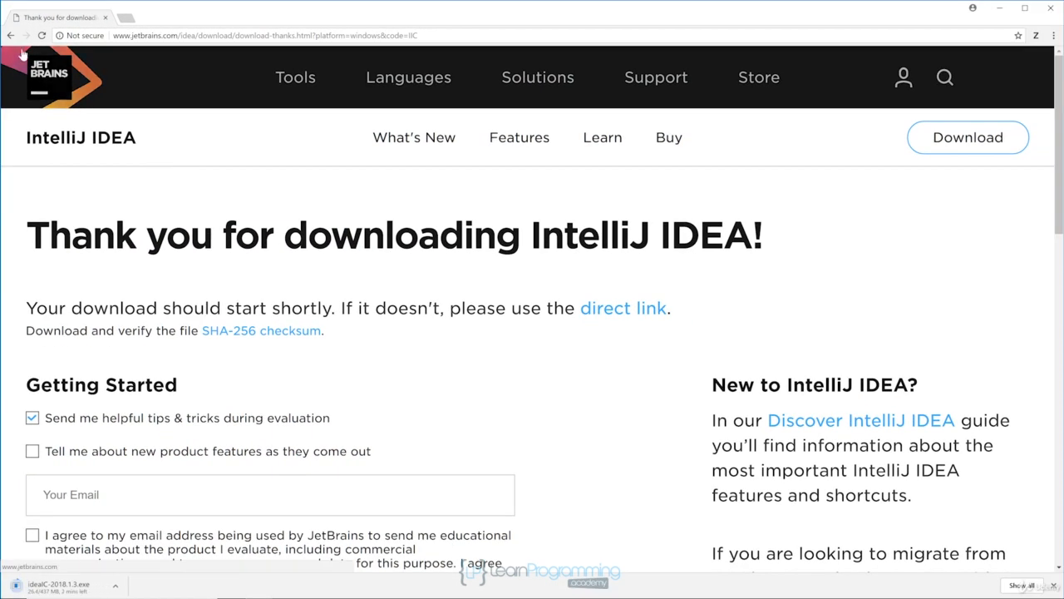
pyautogui.click(10, 35)
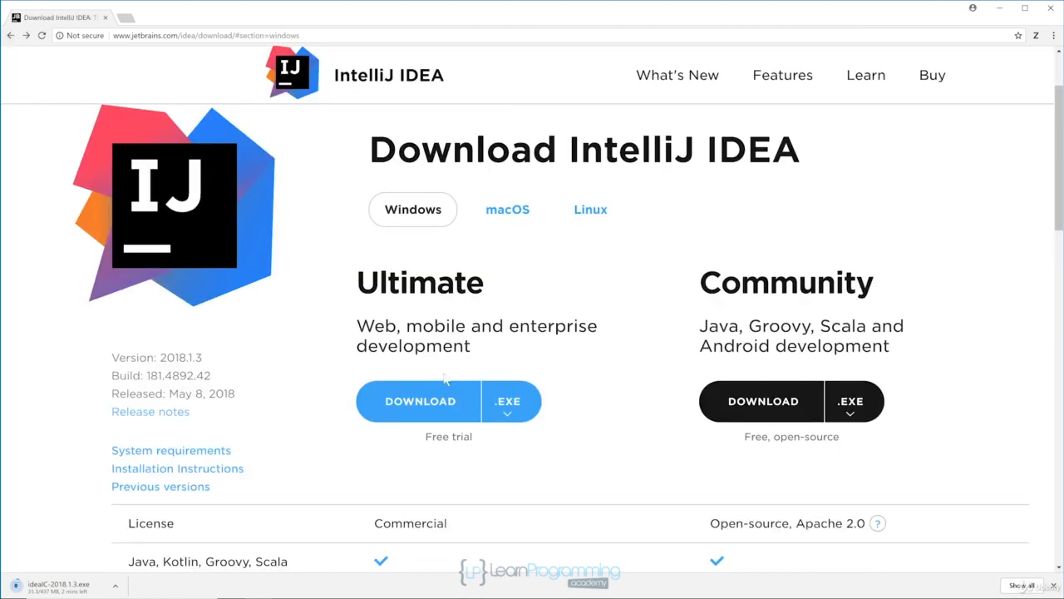
pyautogui.scroll(-1, 610, 435)
pyautogui.scroll(-1, 611, 435)
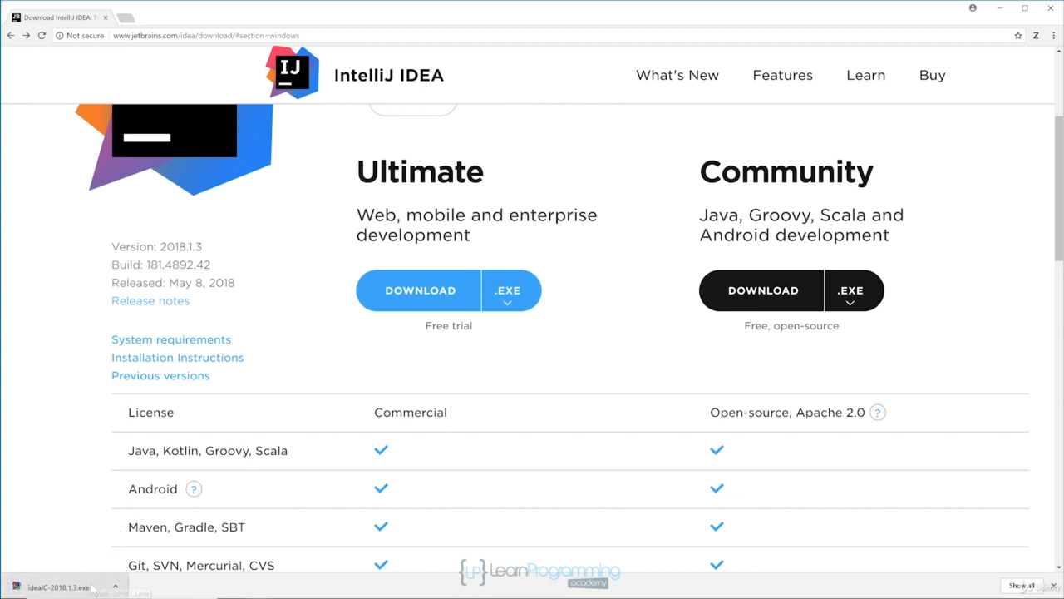
# Step: Run the downloaded ideaIC-2018.1.3.exe installer and accept the default destination folder
pyautogui.click(58, 586)
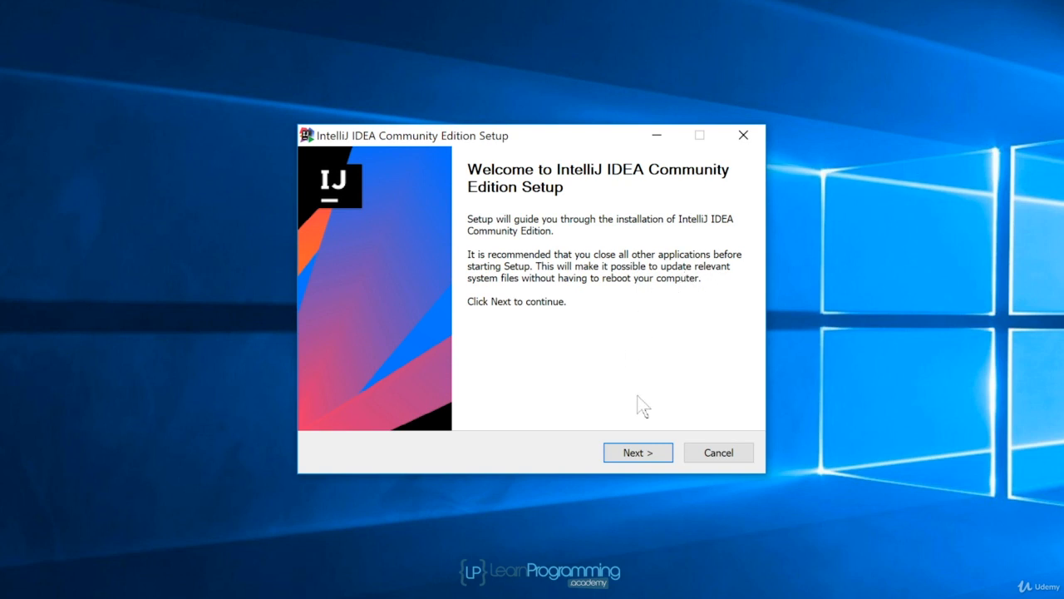
pyautogui.click(651, 456)
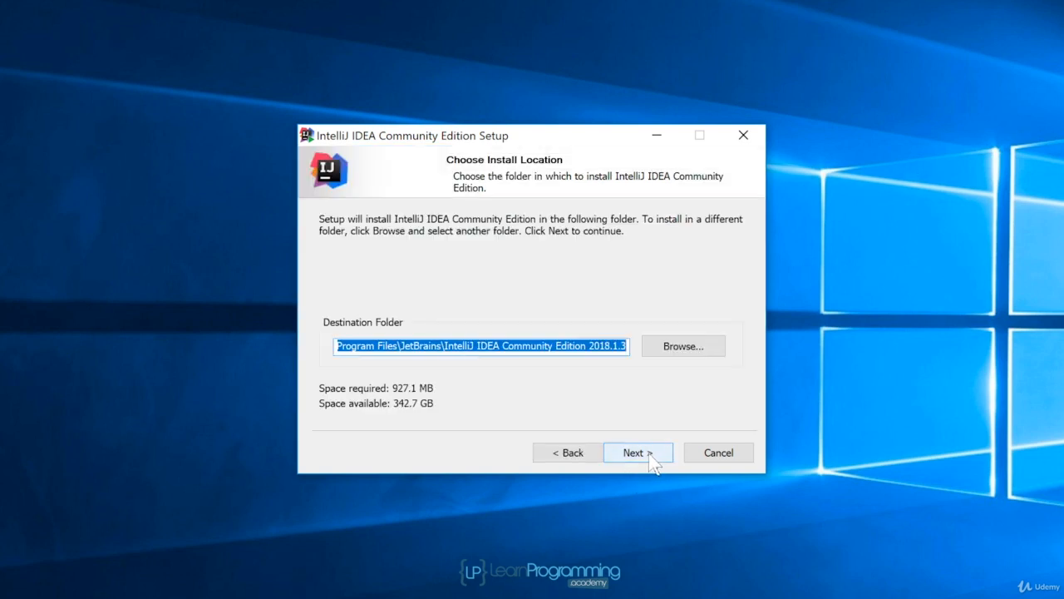
pyautogui.click(653, 459)
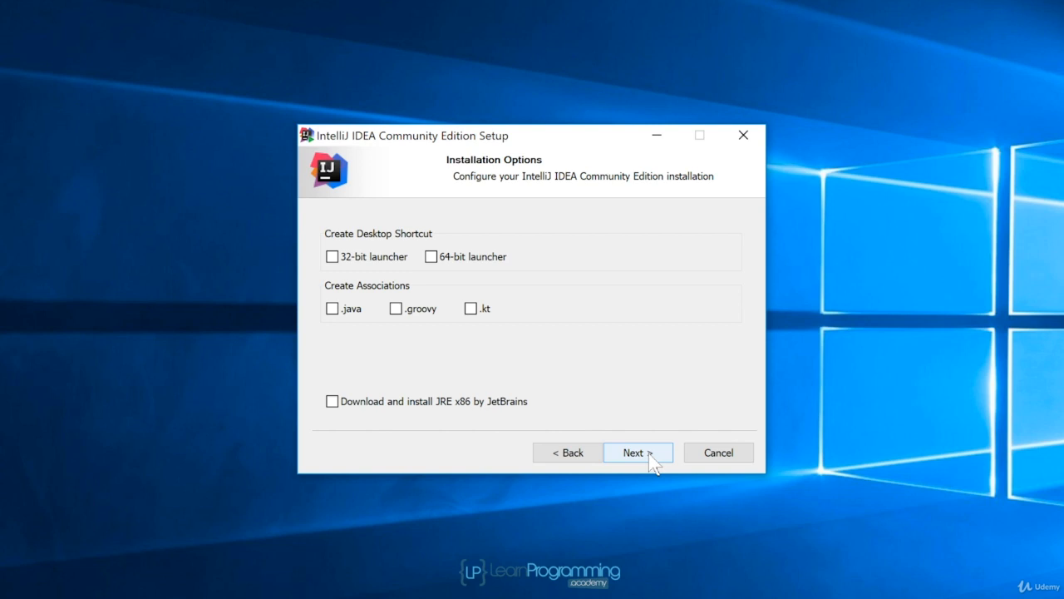
pyautogui.click(332, 257)
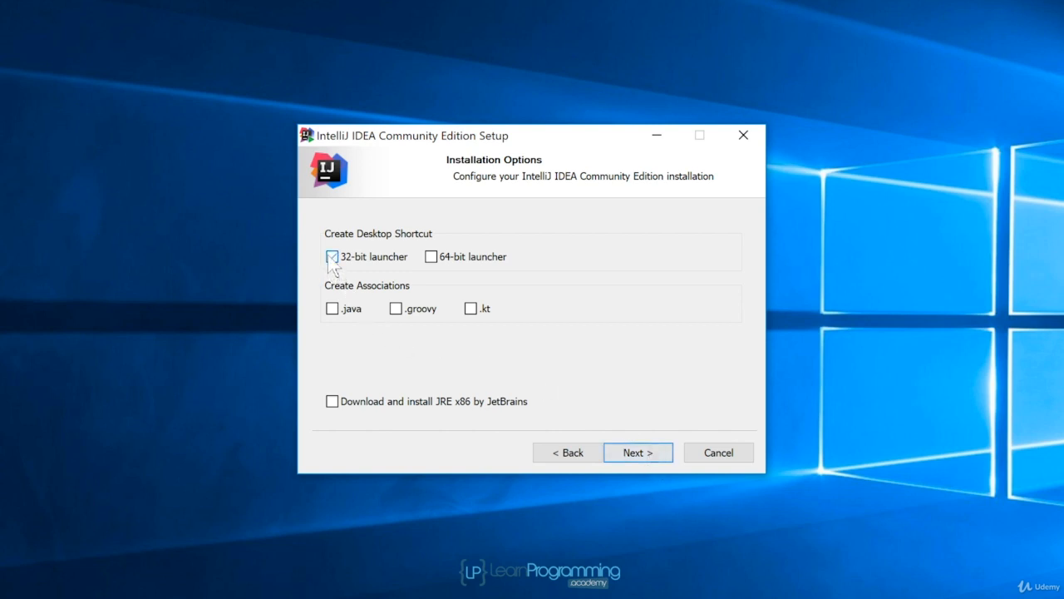
pyautogui.click(332, 402)
pyautogui.click(333, 402)
pyautogui.click(332, 257)
# Step: Enable the 64-bit launcher desktop shortcut and associate .kt, .groovy and .java files, accepting the installation options
pyautogui.click(432, 261)
pyautogui.click(469, 309)
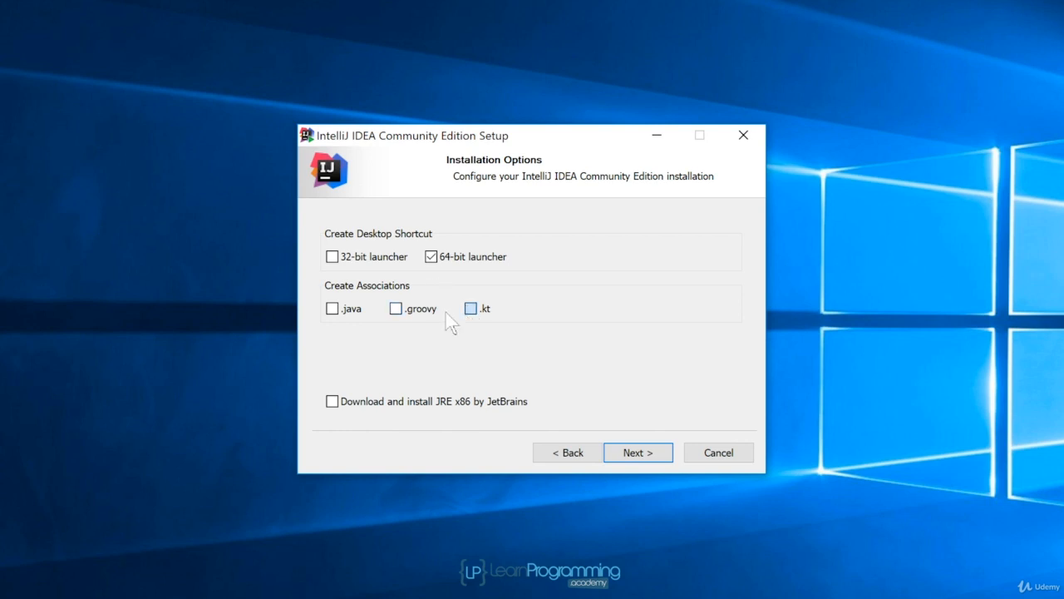
pyautogui.click(397, 310)
pyautogui.click(333, 310)
pyautogui.click(663, 452)
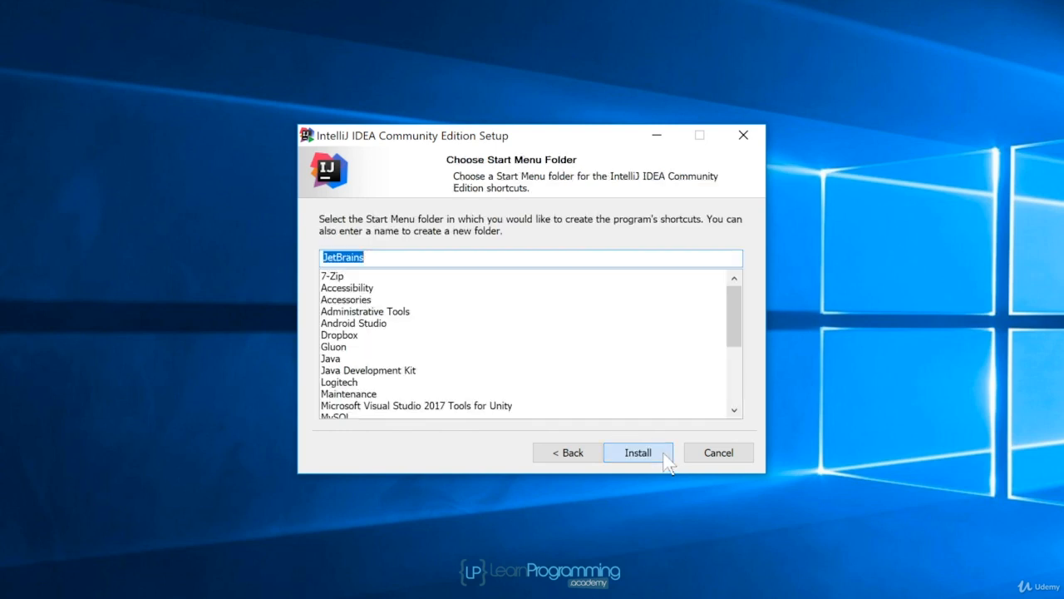
# Step: Install with JetBrains as the Start Menu folder and finish setup with the option to run IntelliJ IDEA Community Edition
pyautogui.click(657, 455)
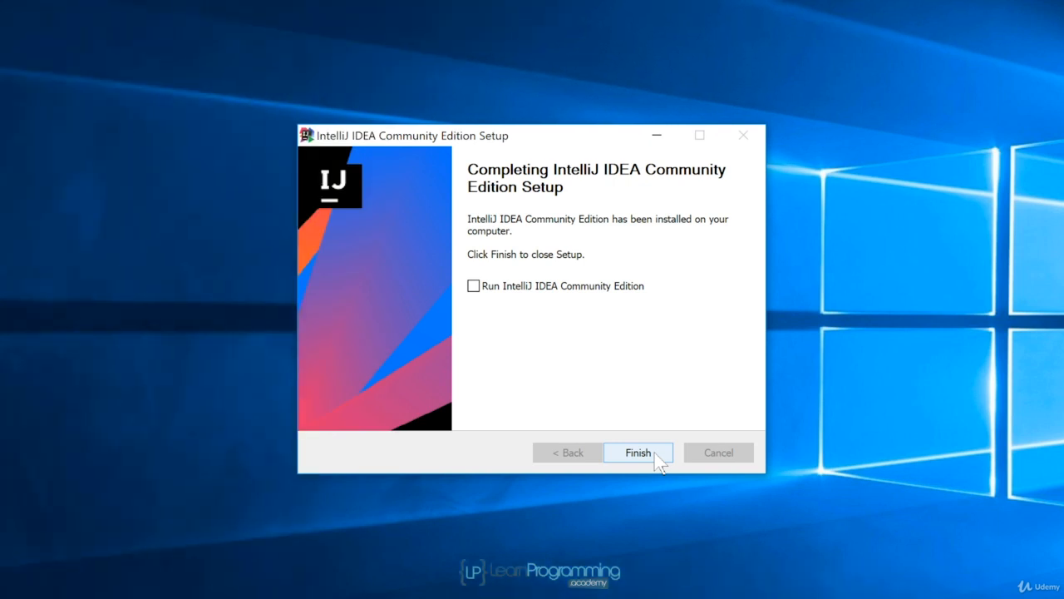
pyautogui.click(474, 287)
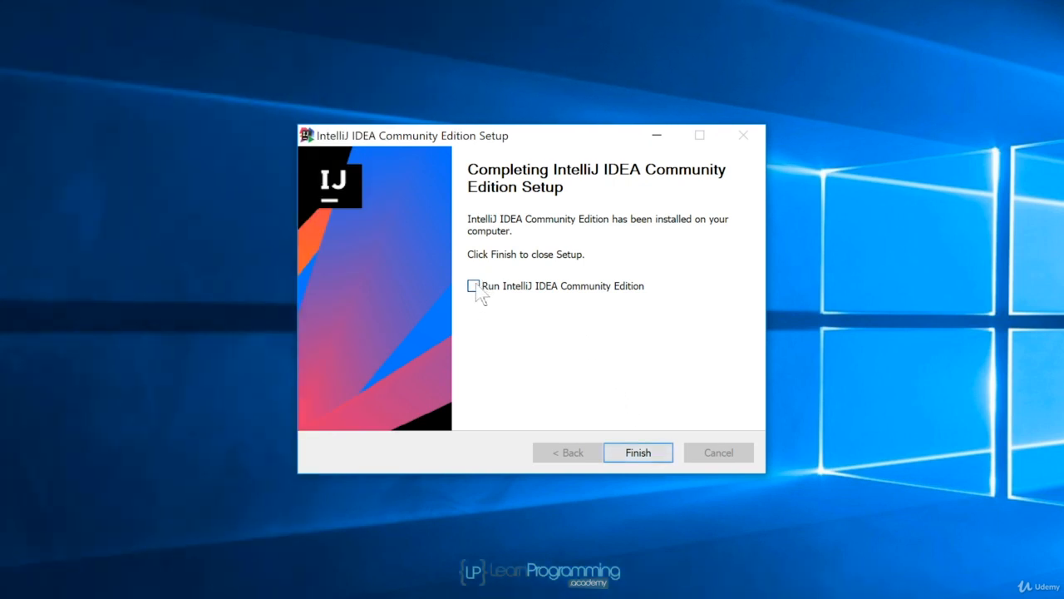
pyautogui.click(662, 454)
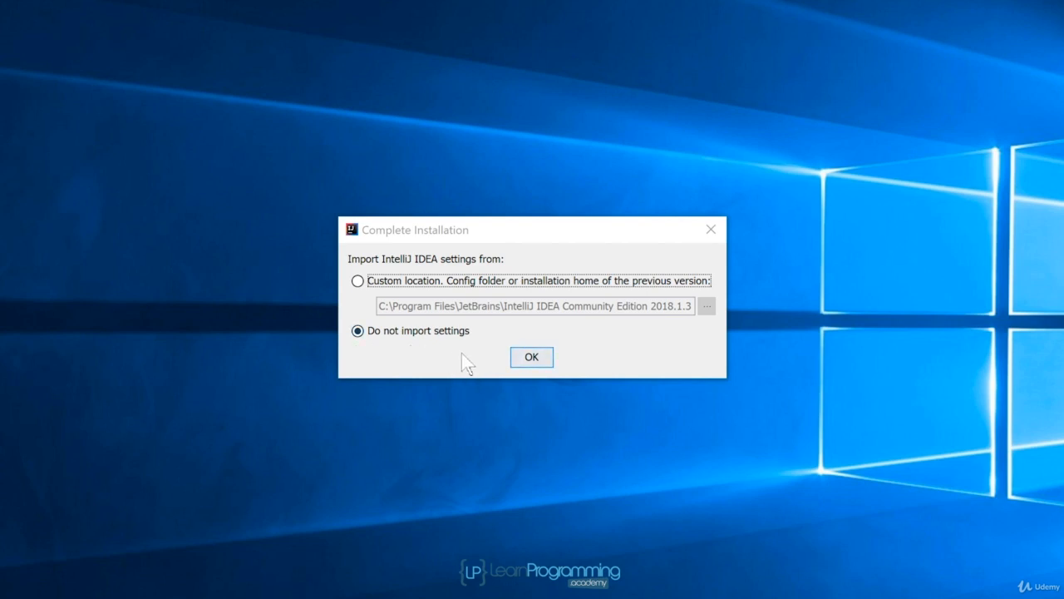
# Step: Complete the installation without importing settings and decline to send usage statistics
pyautogui.click(532, 357)
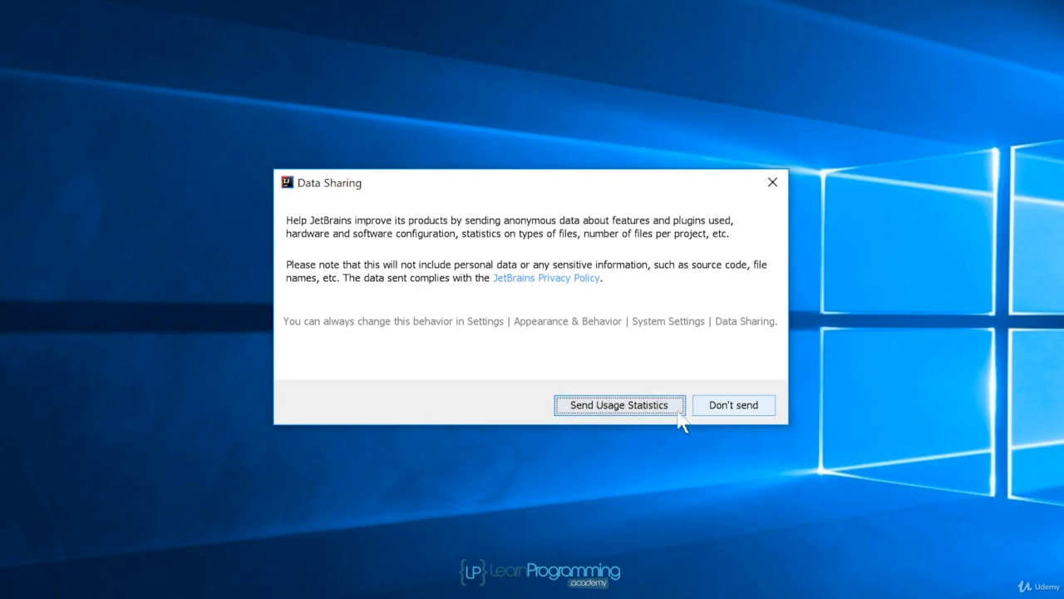
pyautogui.click(733, 405)
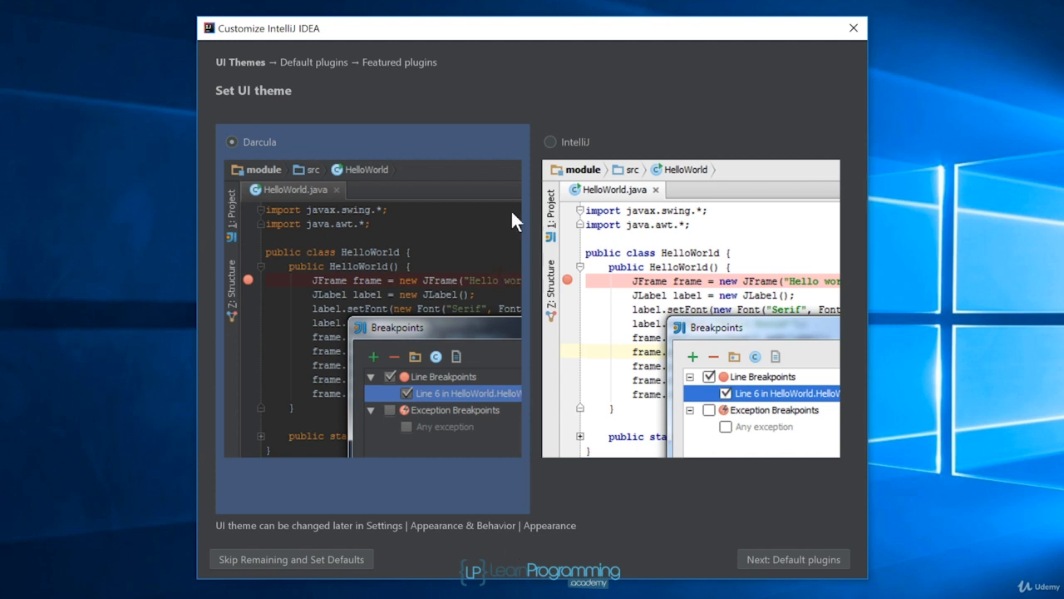
# Step: Set the UI theme to IntelliJ and start the IDE with the default plugins and no featured plugins
pyautogui.click(555, 141)
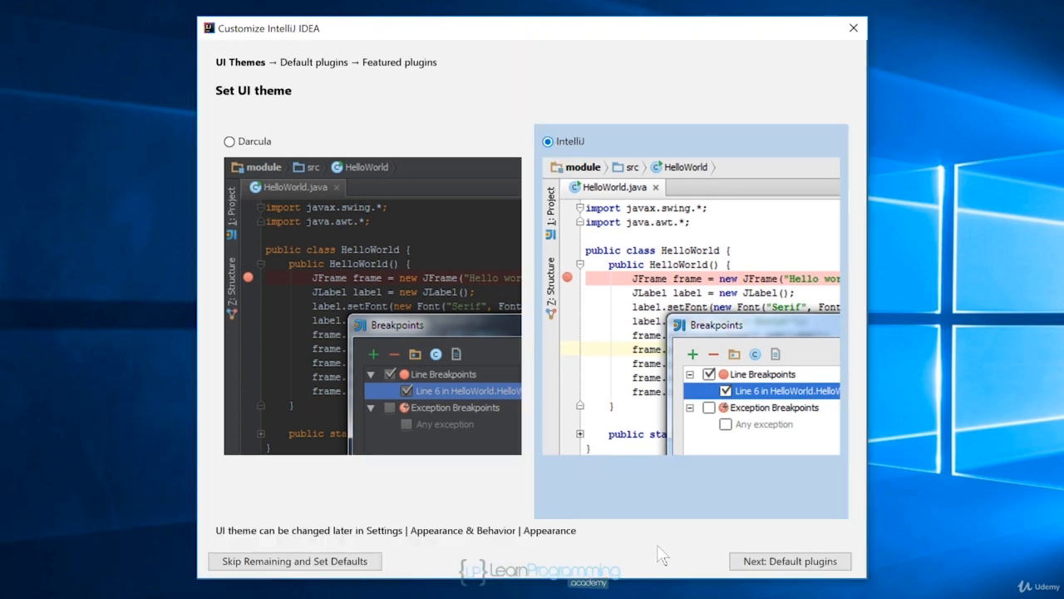
pyautogui.click(840, 566)
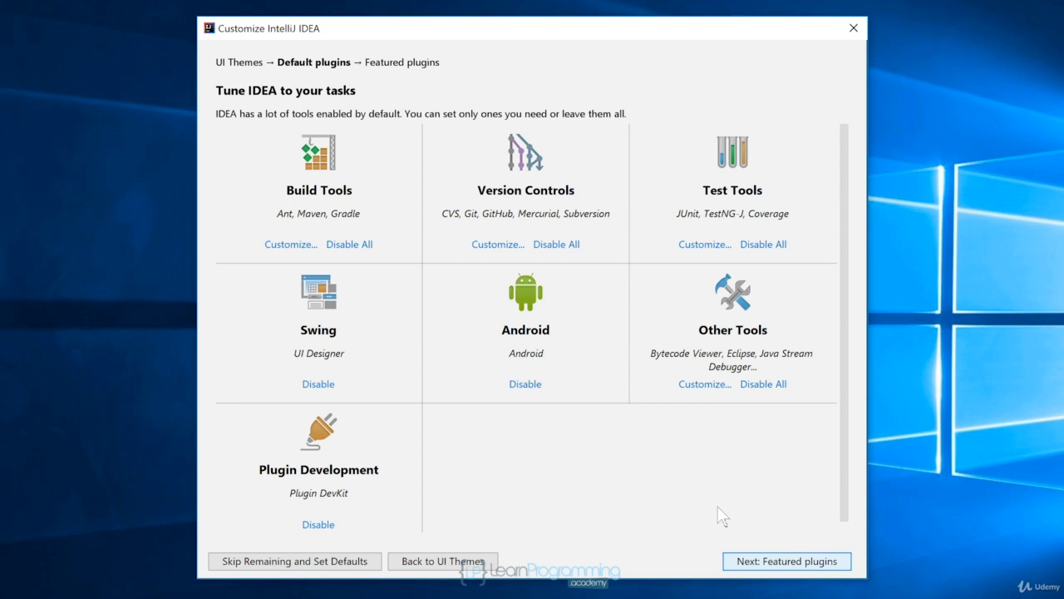
pyautogui.click(832, 565)
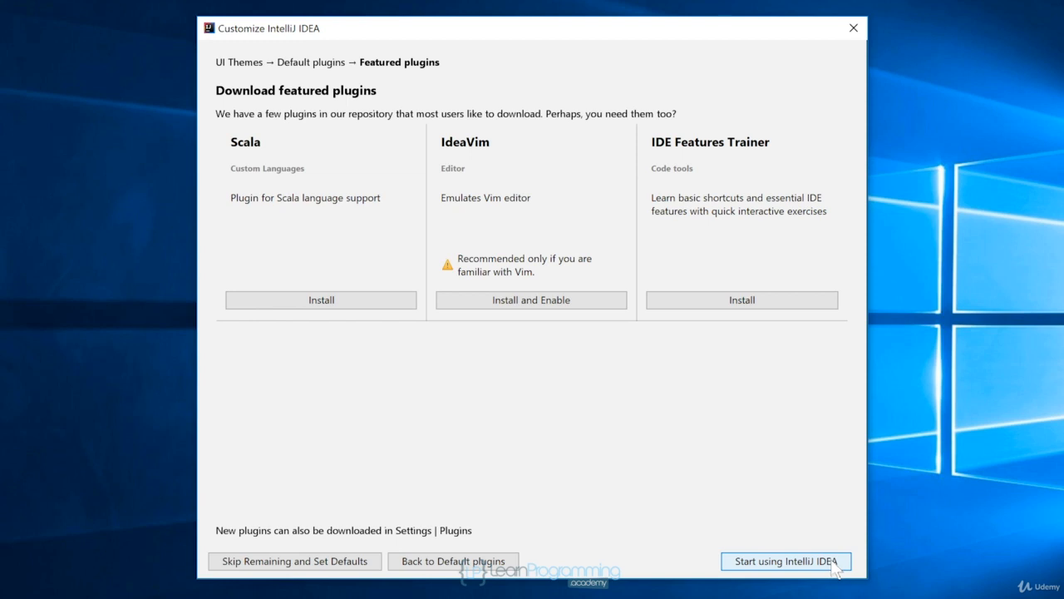
pyautogui.click(836, 563)
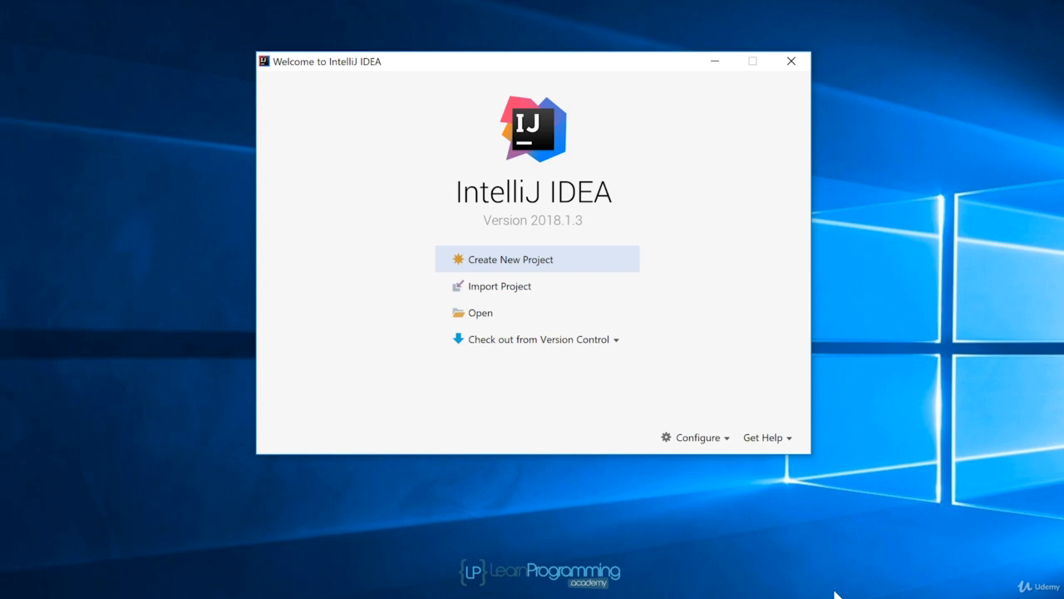
# Step: Open the default Project Structure settings and check the SDKs page and the available project SDKs
pyautogui.click(708, 441)
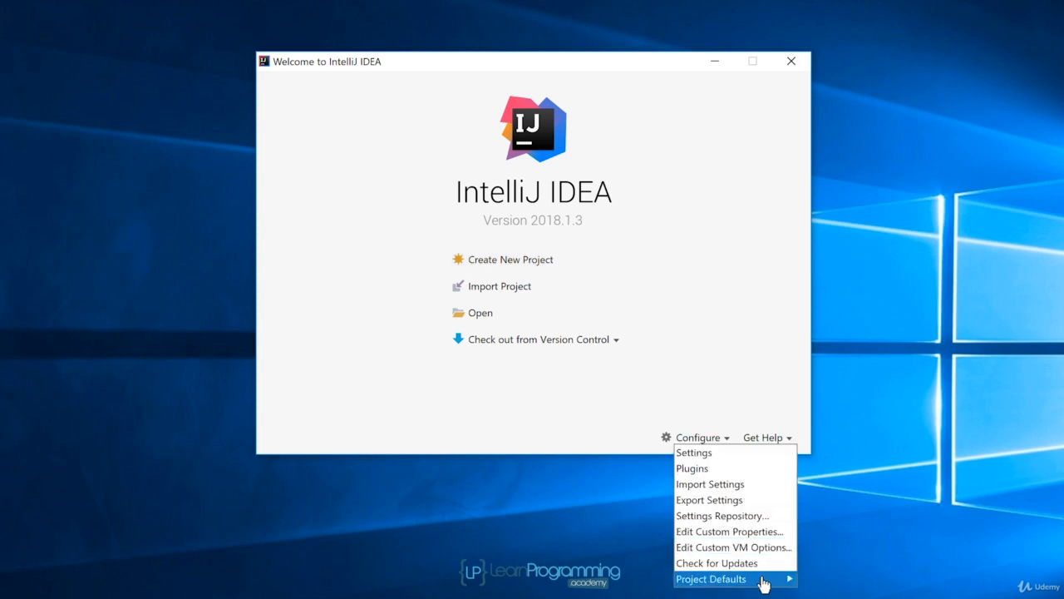
pyautogui.moveTo(761, 584)
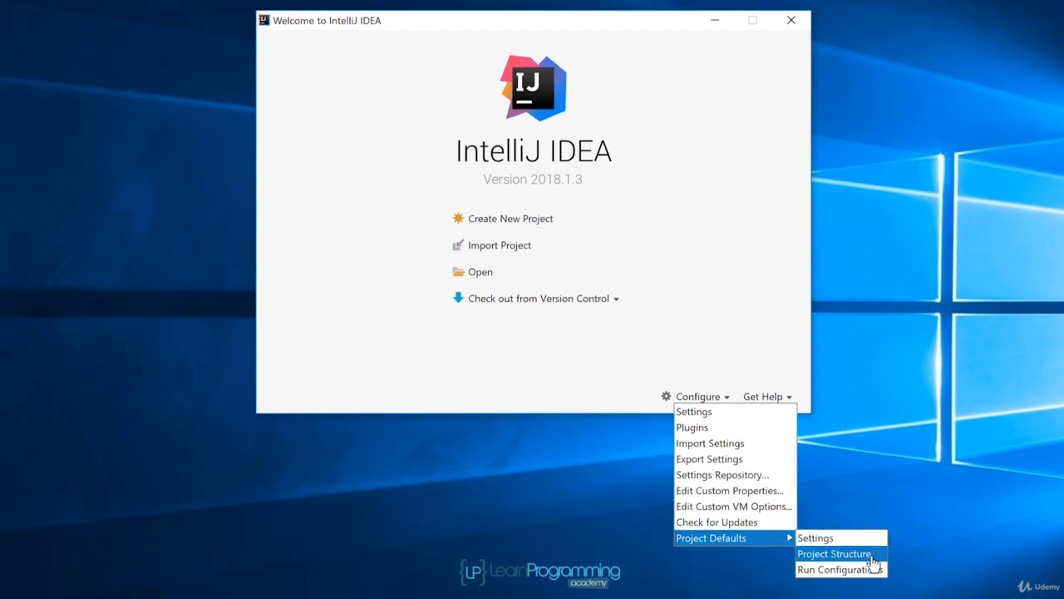
pyautogui.click(873, 562)
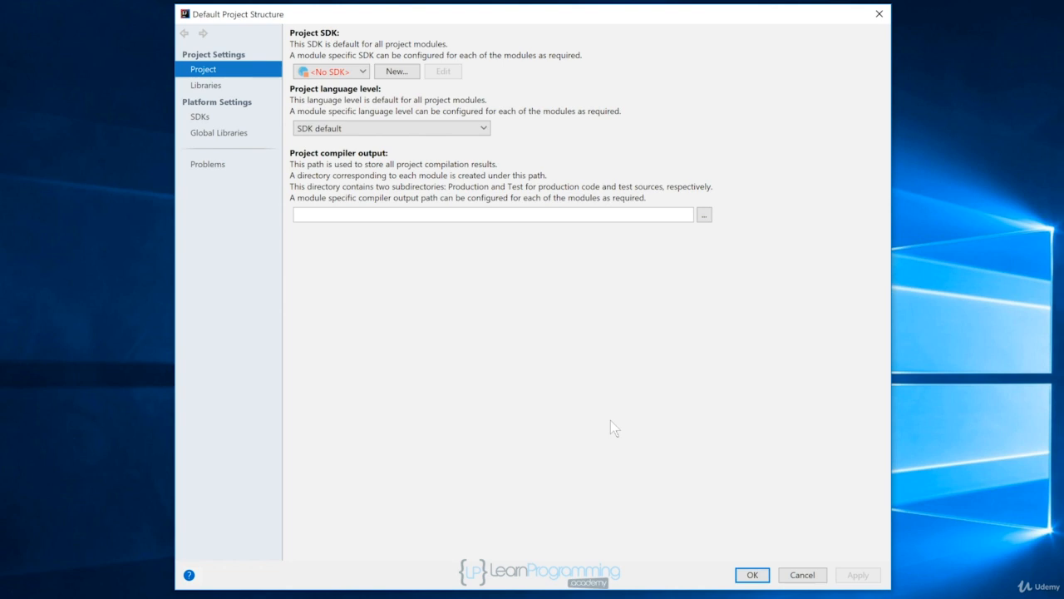
pyautogui.click(199, 118)
pyautogui.click(206, 72)
pyautogui.click(366, 74)
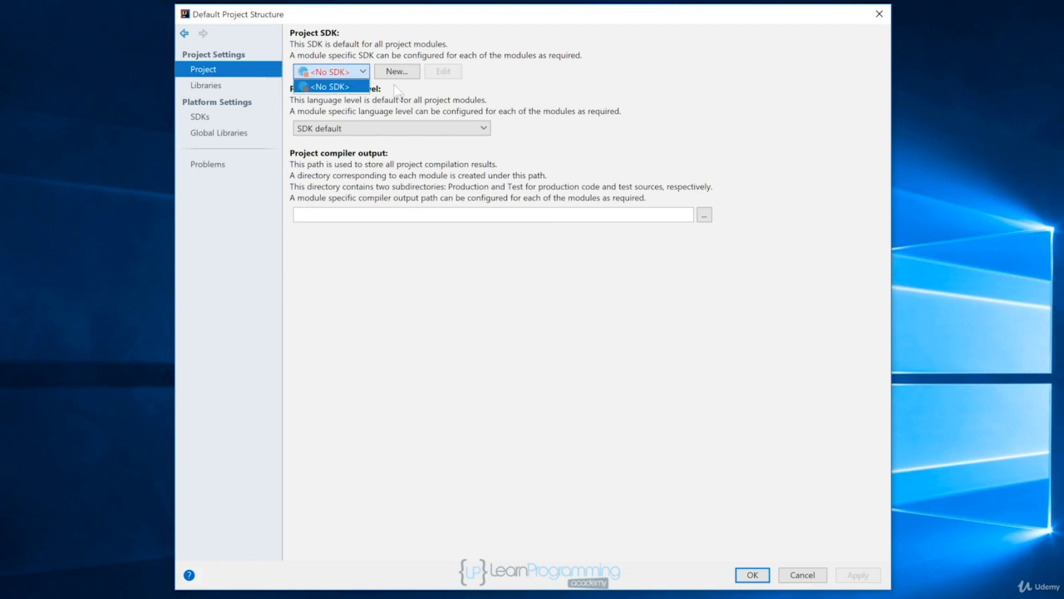
pyautogui.click(398, 88)
# Step: Add a new JDK as the default project SDK, using the home directory C:\Program Files\Java\jdk-10.0.1
pyautogui.click(401, 75)
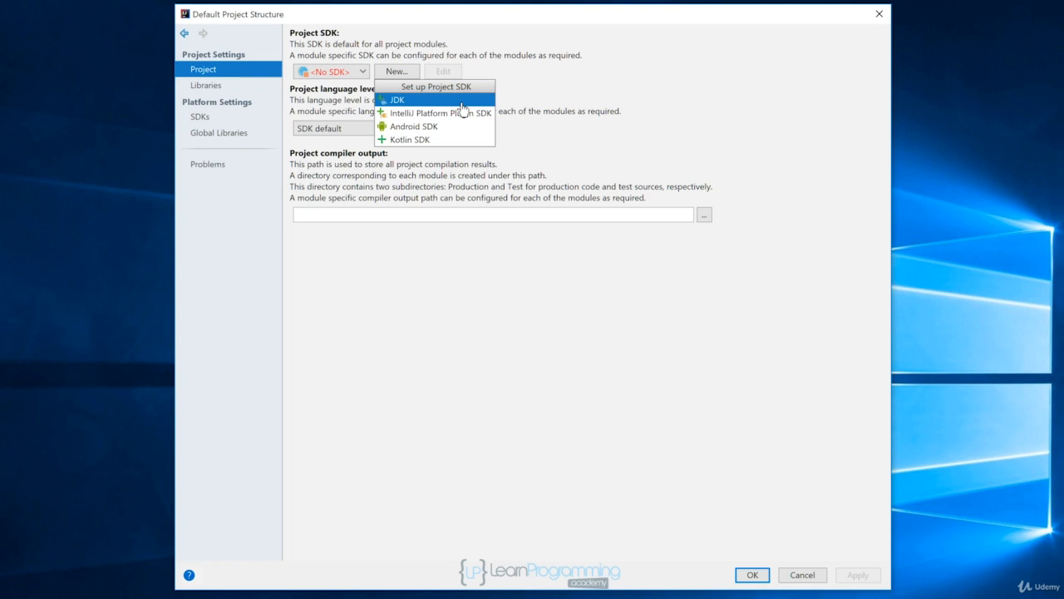
pyautogui.click(462, 103)
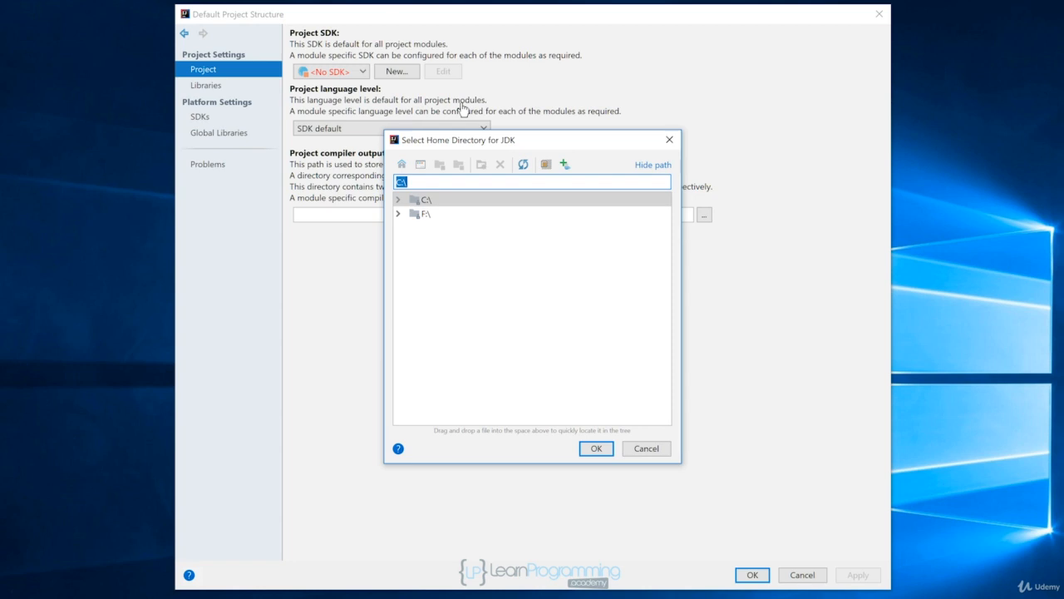
pyautogui.click(398, 201)
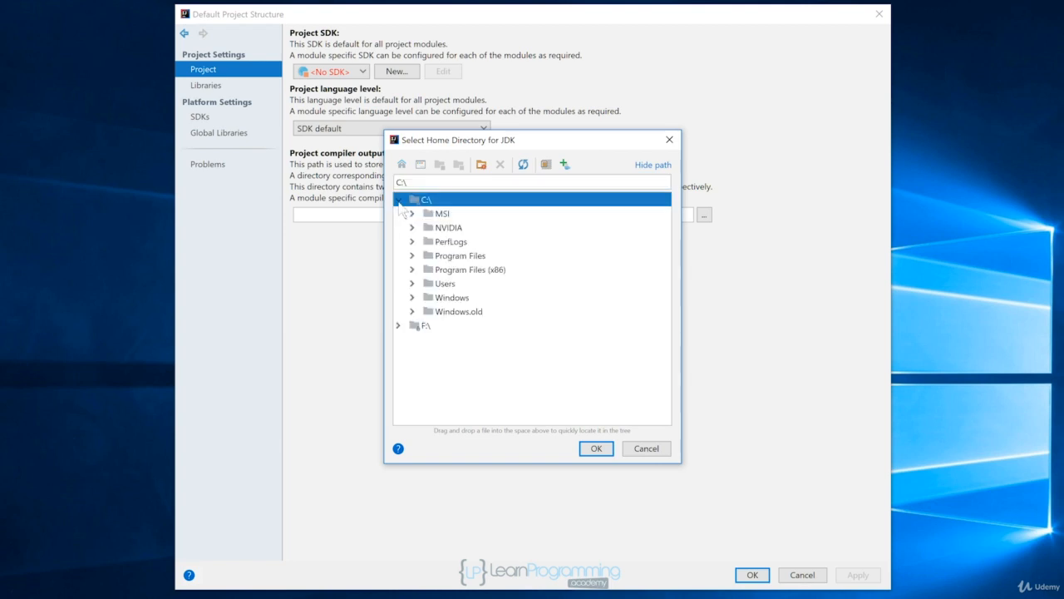
pyautogui.click(411, 256)
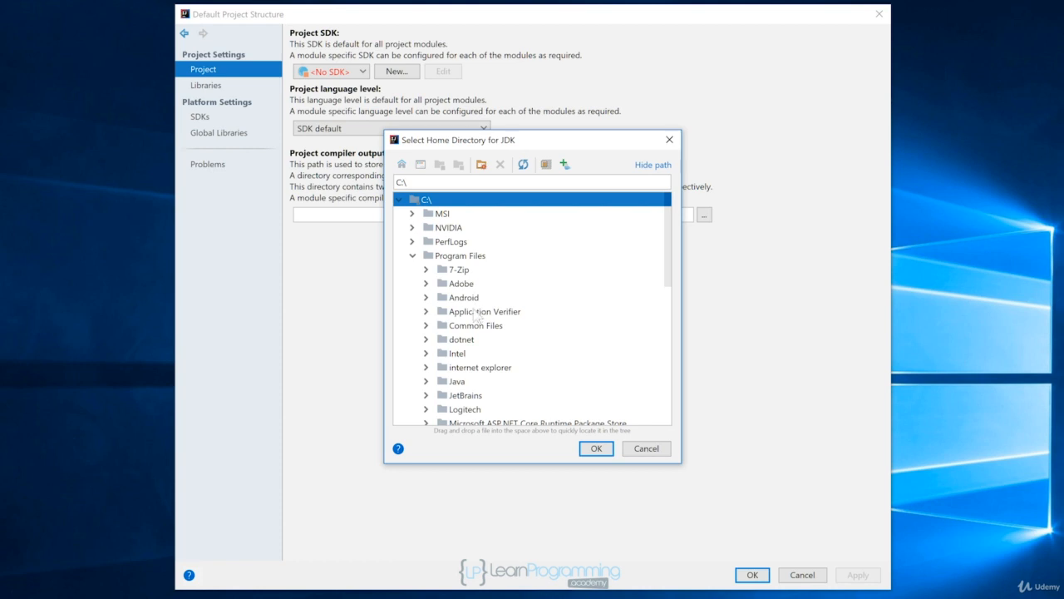
pyautogui.click(425, 382)
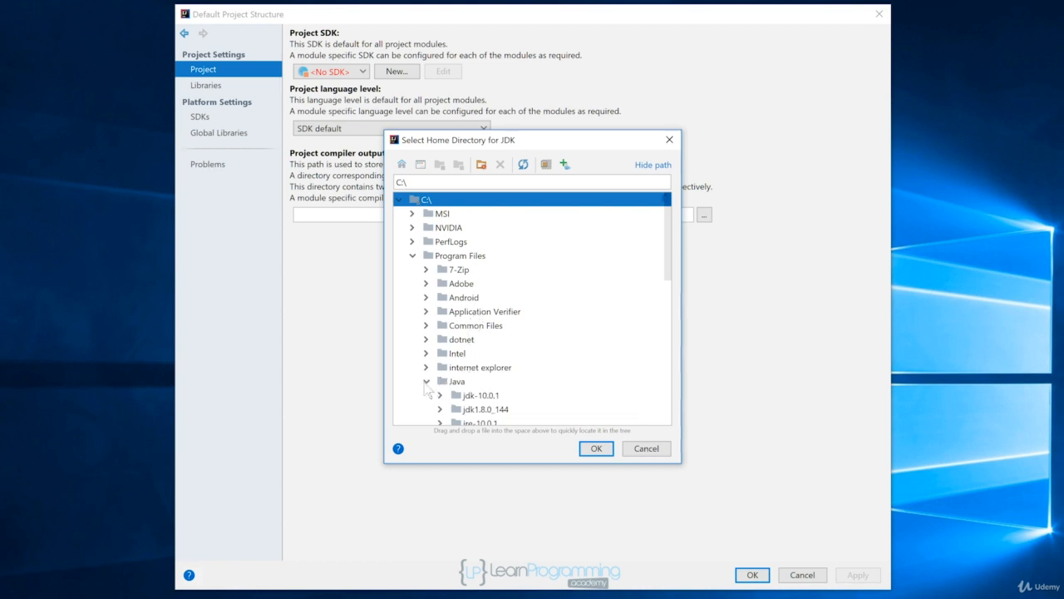
pyautogui.click(496, 398)
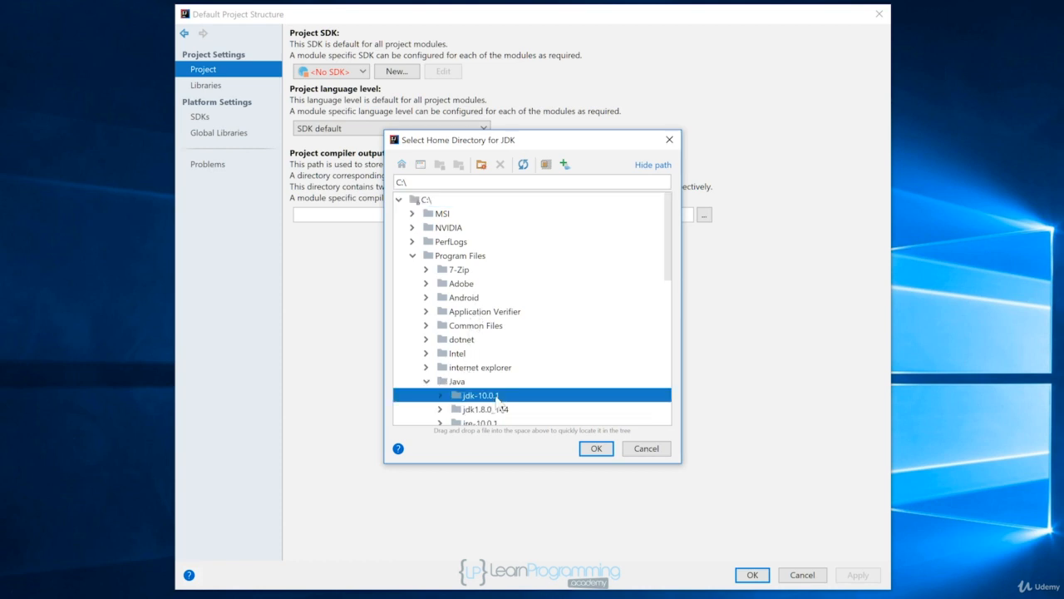
pyautogui.scroll(-2, 563, 352)
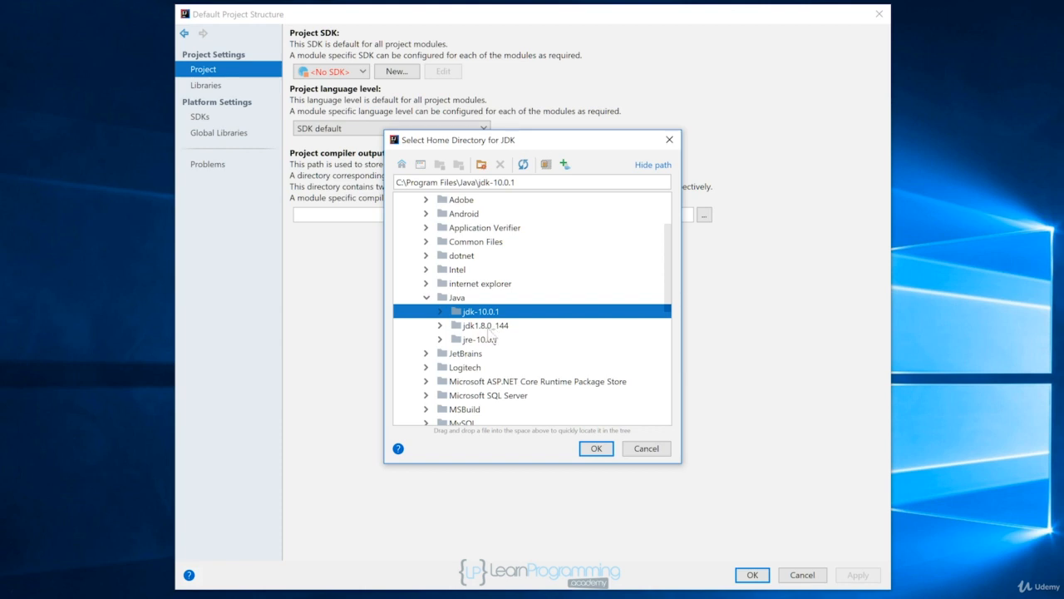
pyautogui.click(489, 327)
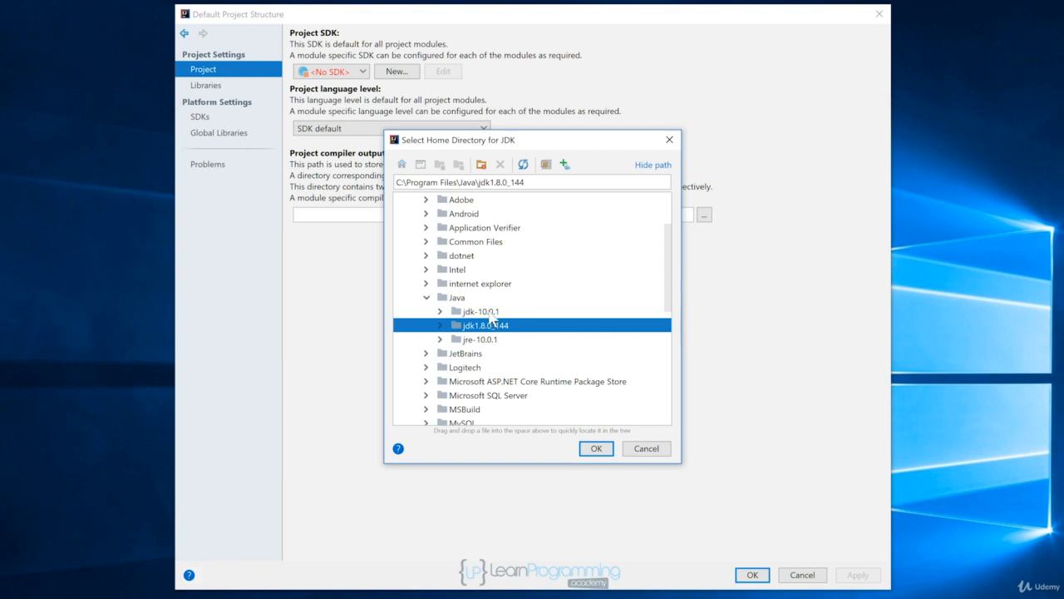
pyautogui.click(490, 313)
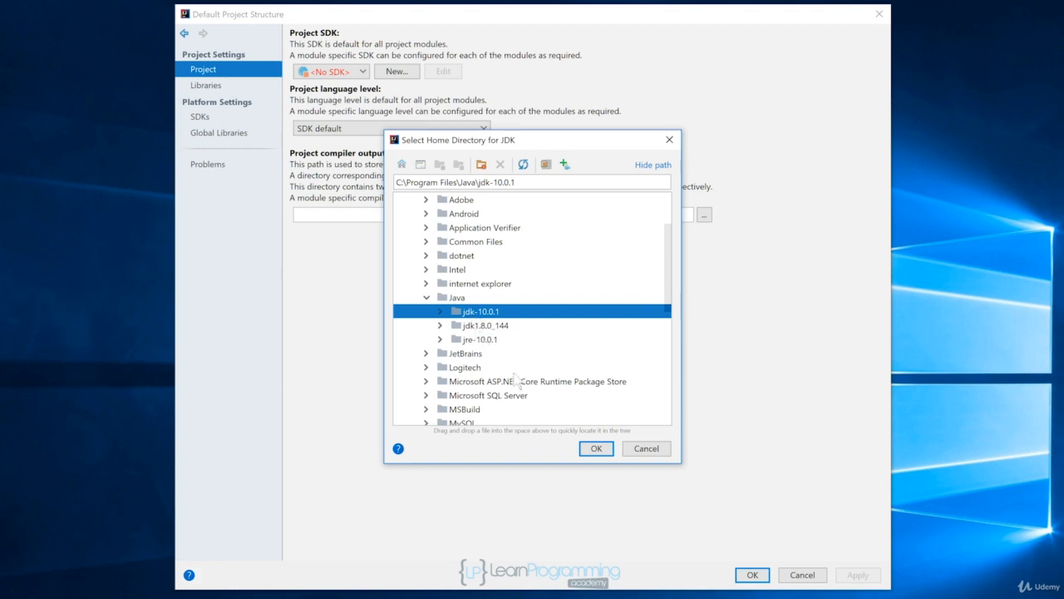
pyautogui.click(595, 449)
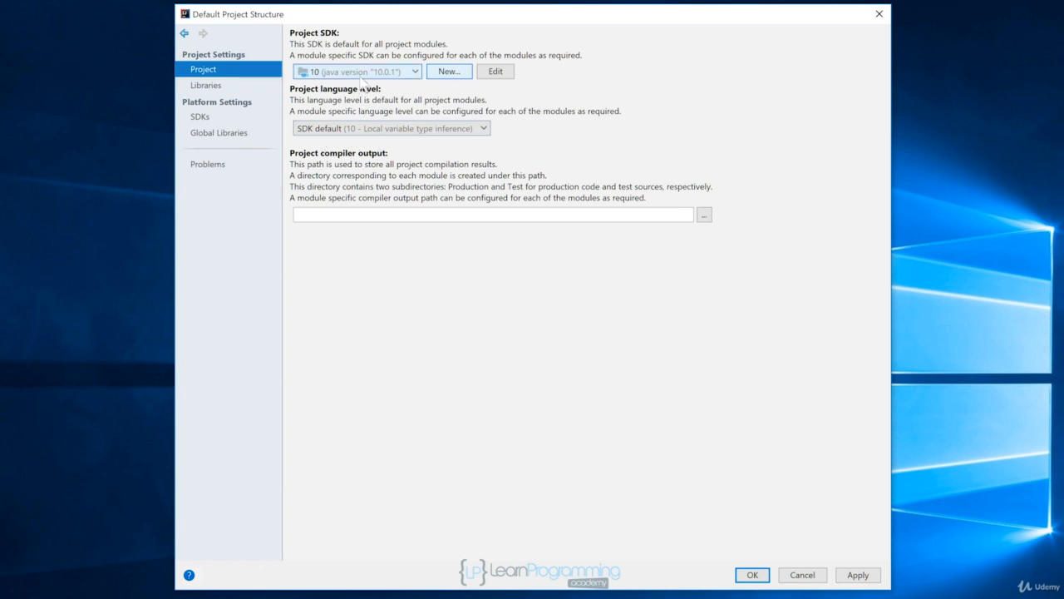
# Step: Check the available project language levels, keep SDK default, and save the default project structure
pyautogui.click(485, 129)
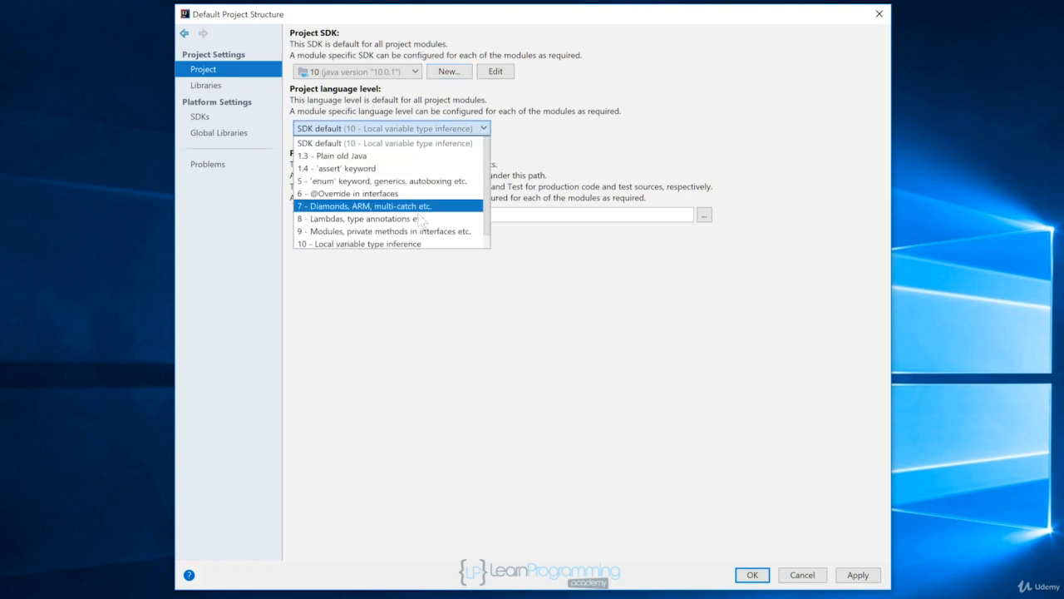
pyautogui.click(570, 154)
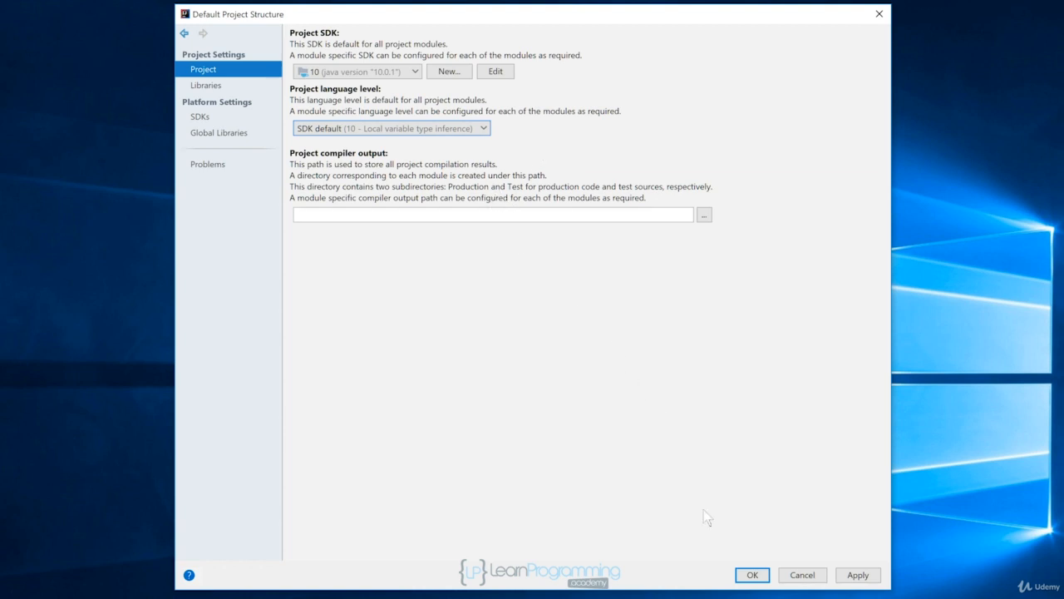
pyautogui.click(752, 575)
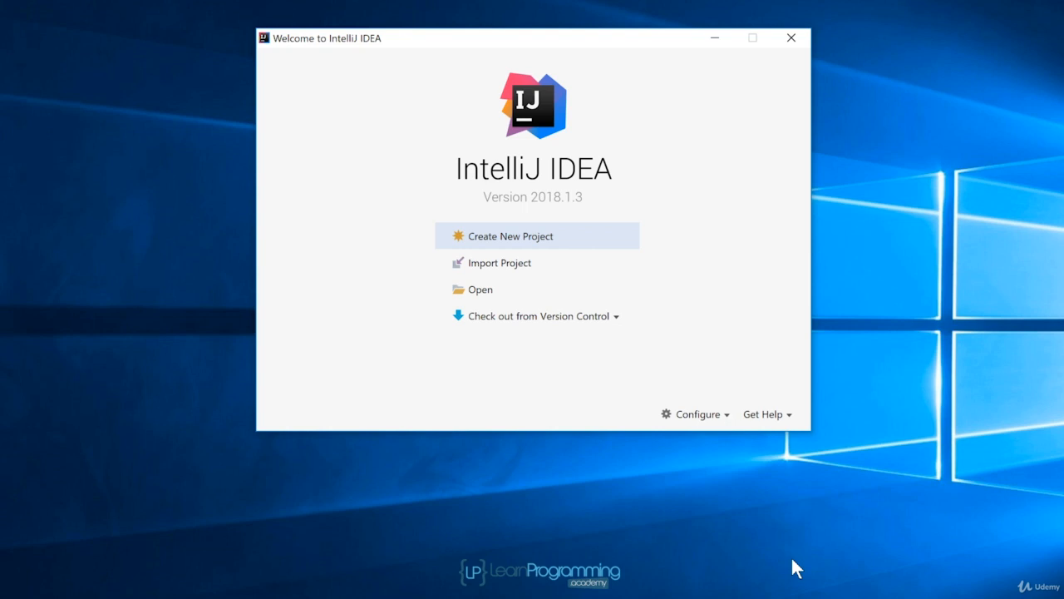
# Step: In the default settings for the editor's Auto Import, enable adding unambiguous imports and optimizing imports on the fly
pyautogui.click(714, 422)
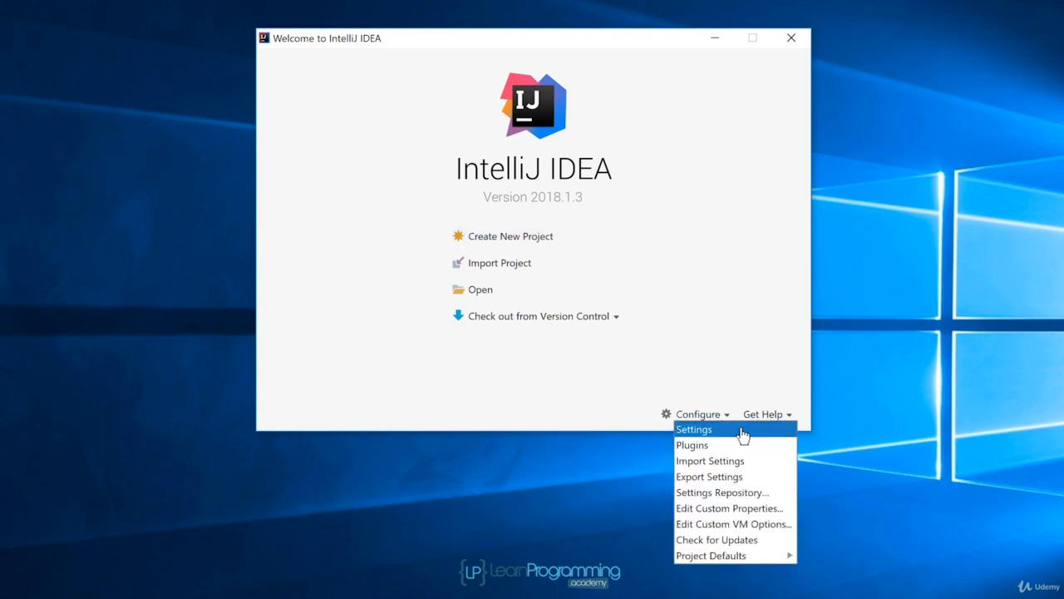
pyautogui.click(742, 431)
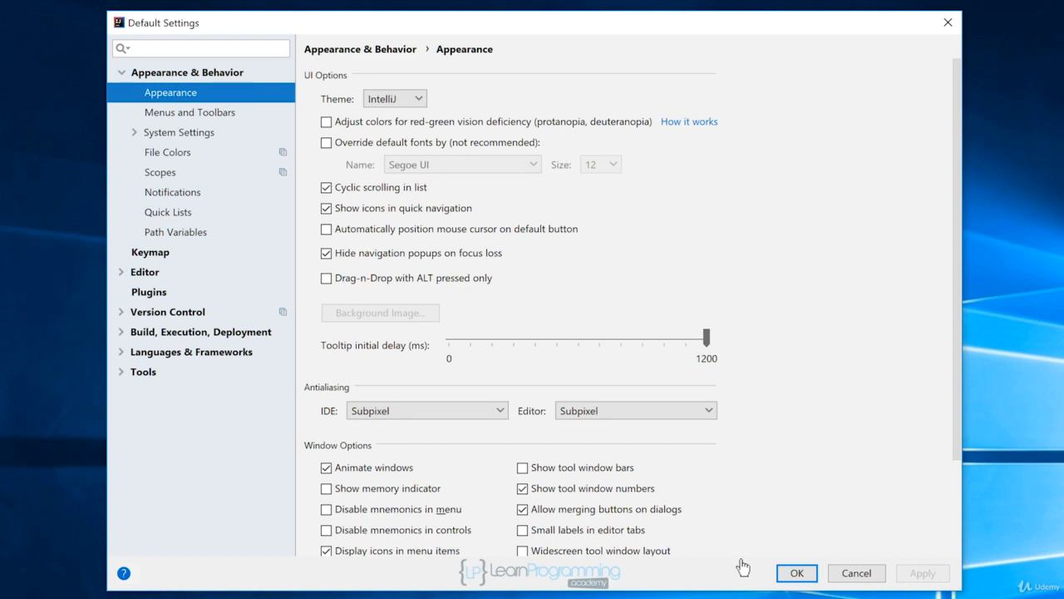
pyautogui.click(121, 274)
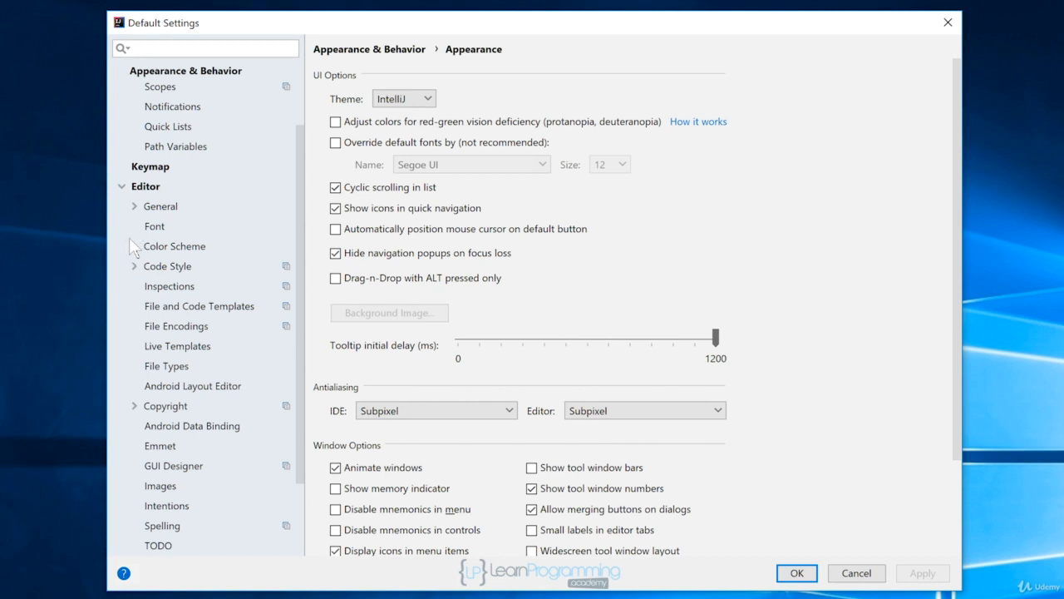
pyautogui.click(133, 206)
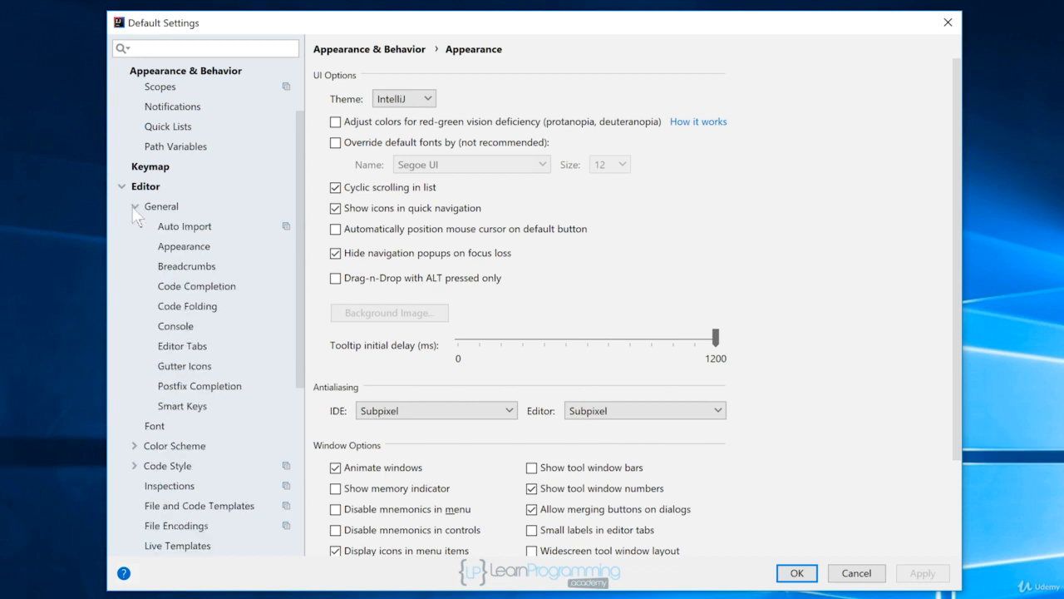
pyautogui.click(200, 229)
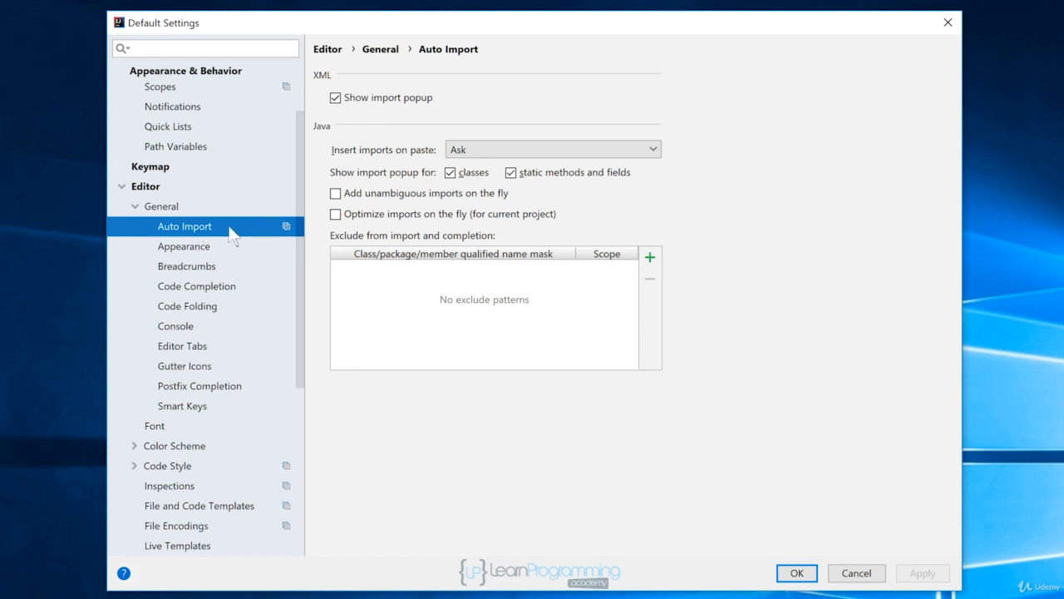
pyautogui.click(335, 194)
pyautogui.click(336, 217)
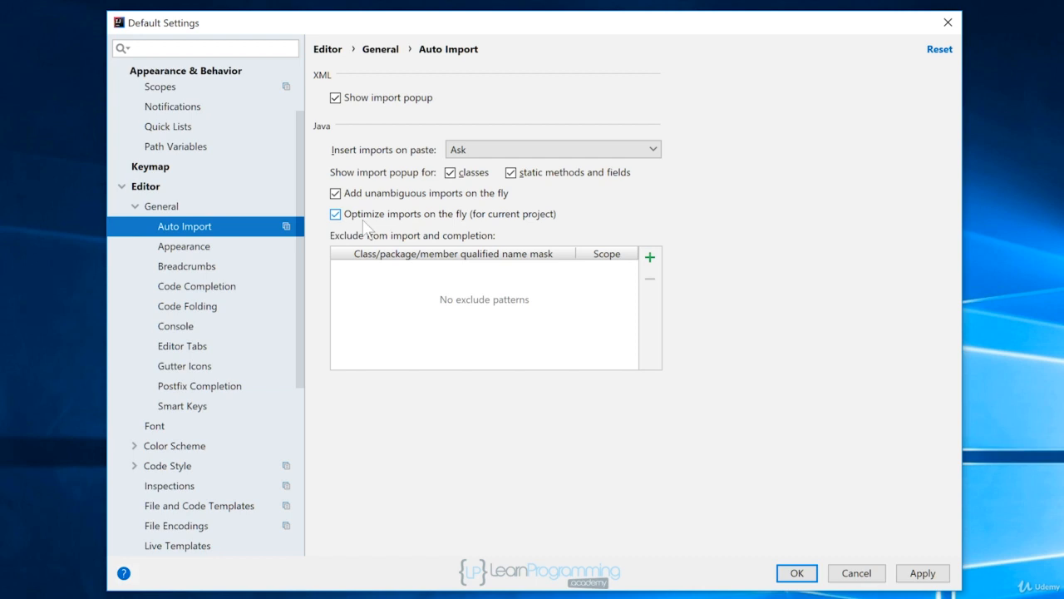
# Step: Review the editor's general Appearance options, toggle Code Folding's generic constructor and method parameters option off and on again, and save the settings
pyautogui.click(184, 246)
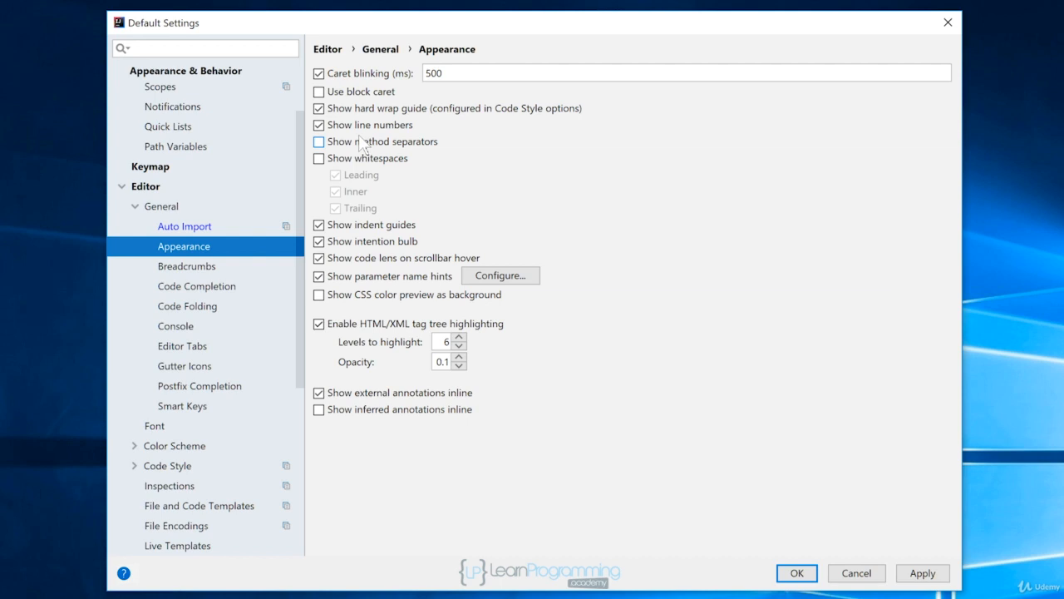
pyautogui.click(210, 307)
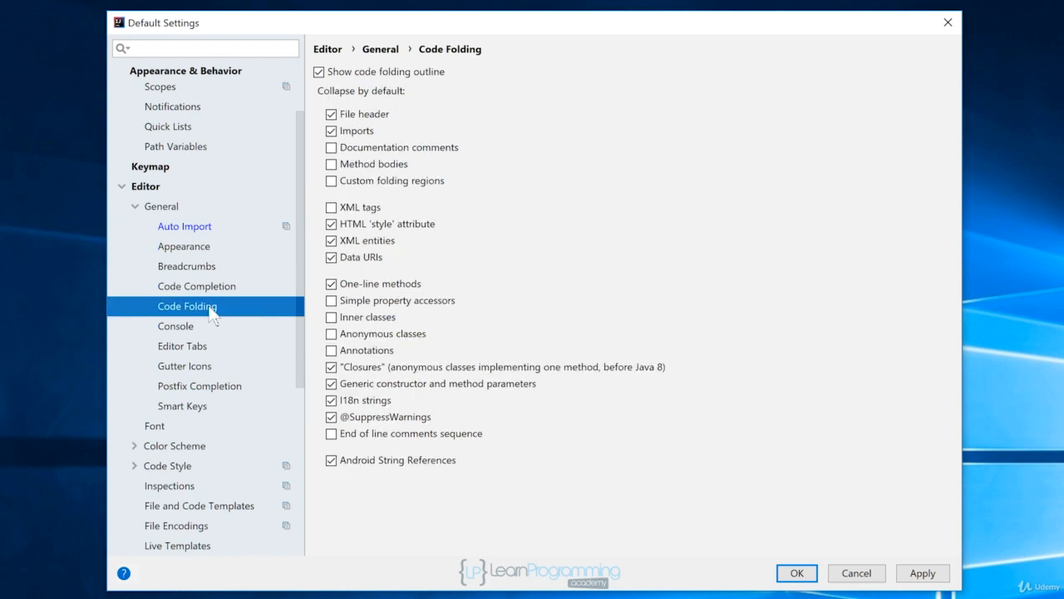
pyautogui.click(331, 385)
pyautogui.click(331, 385)
pyautogui.click(796, 572)
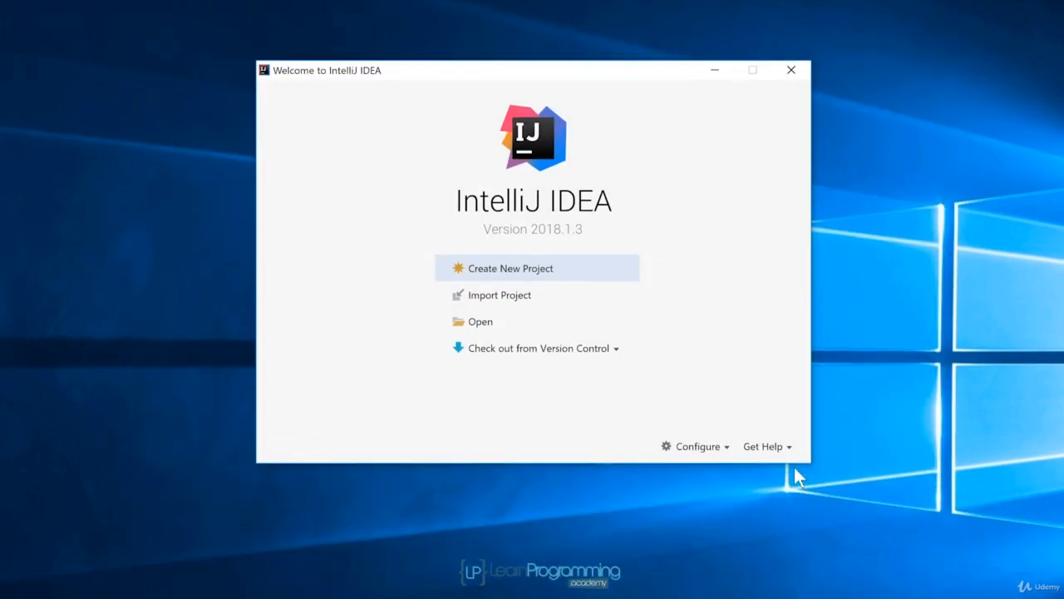